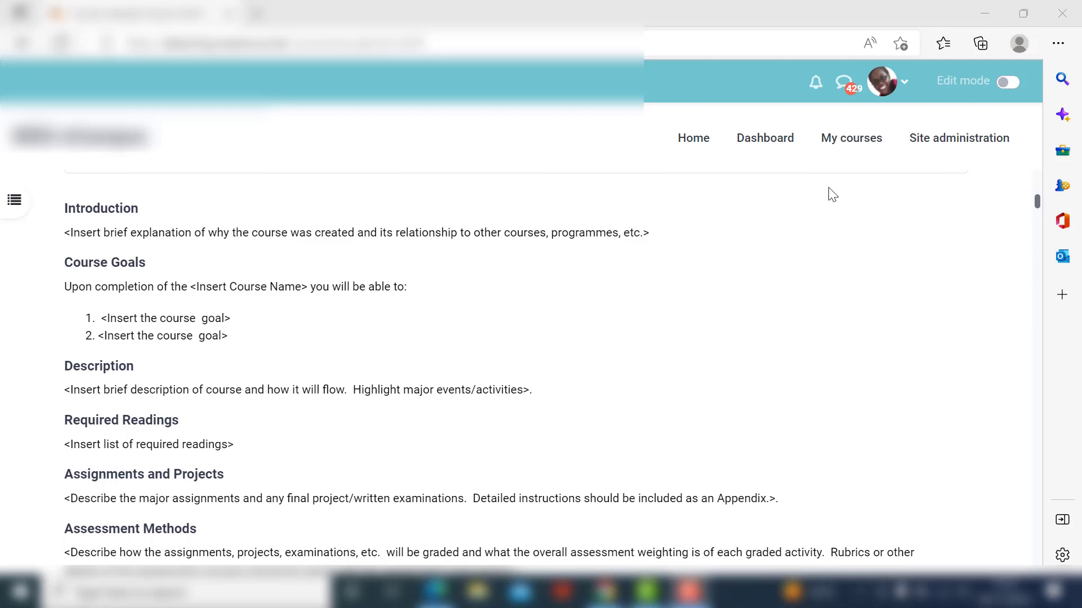
Turn on edit mode and start a new File resource in the first topic, below the Example quiz.
{"action": "left_click", "coordinate": [1007, 86]}
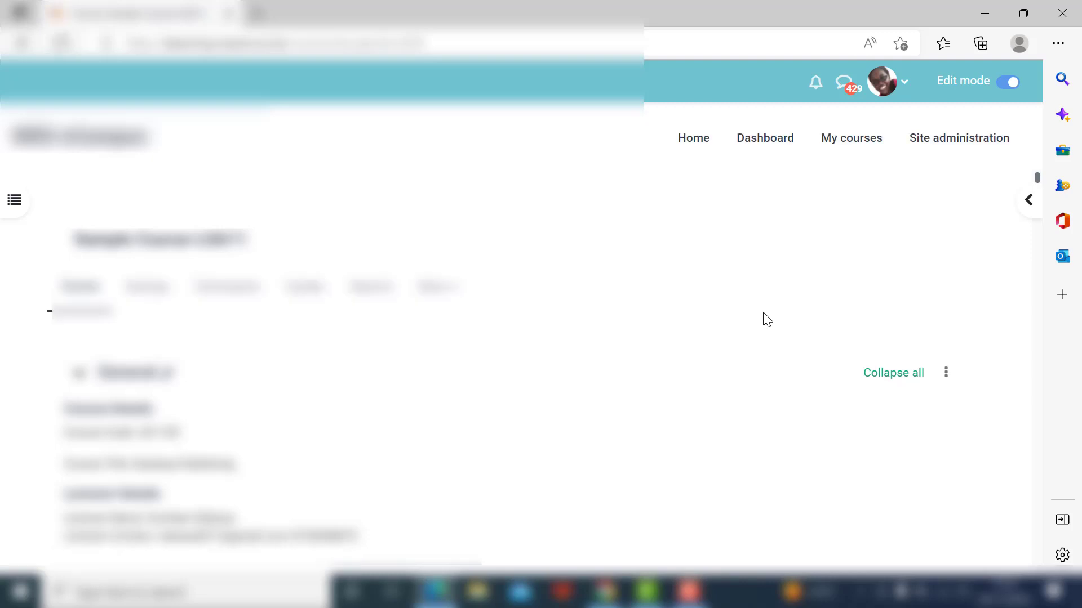
{"action": "scroll", "coordinate": [767, 320], "scroll_direction": "down", "scroll_amount": 15}
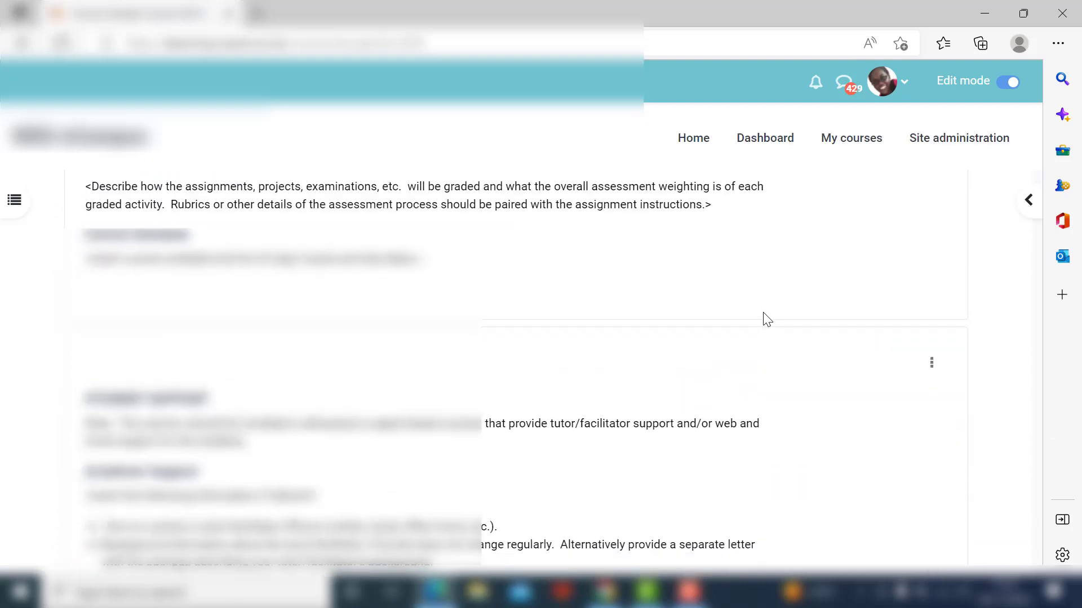
{"action": "scroll", "coordinate": [767, 320], "scroll_direction": "down", "scroll_amount": 15}
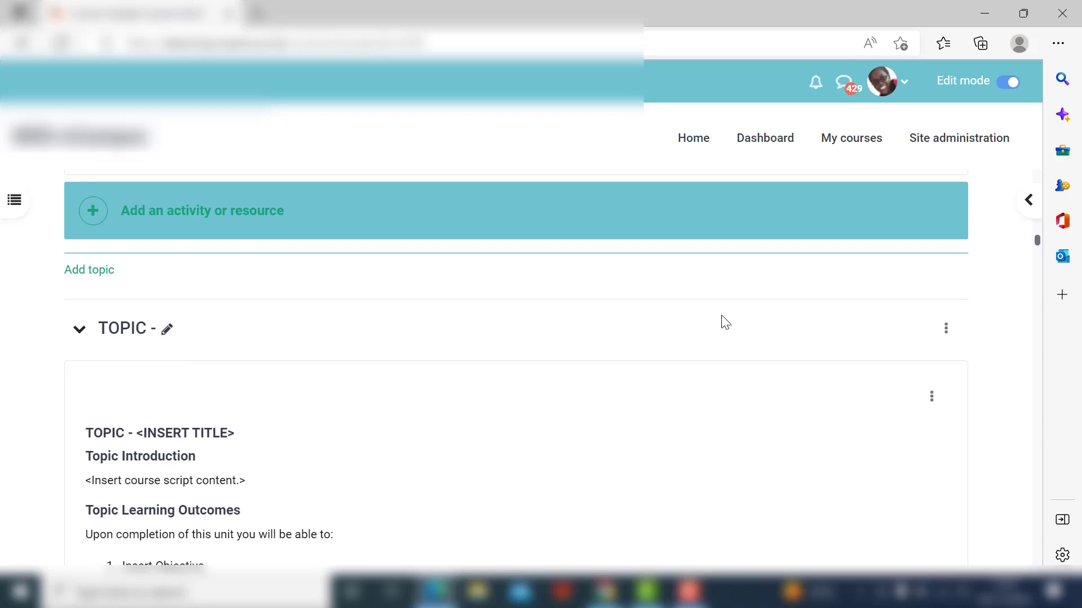
{"action": "scroll", "coordinate": [179, 340], "scroll_direction": "down", "scroll_amount": 3}
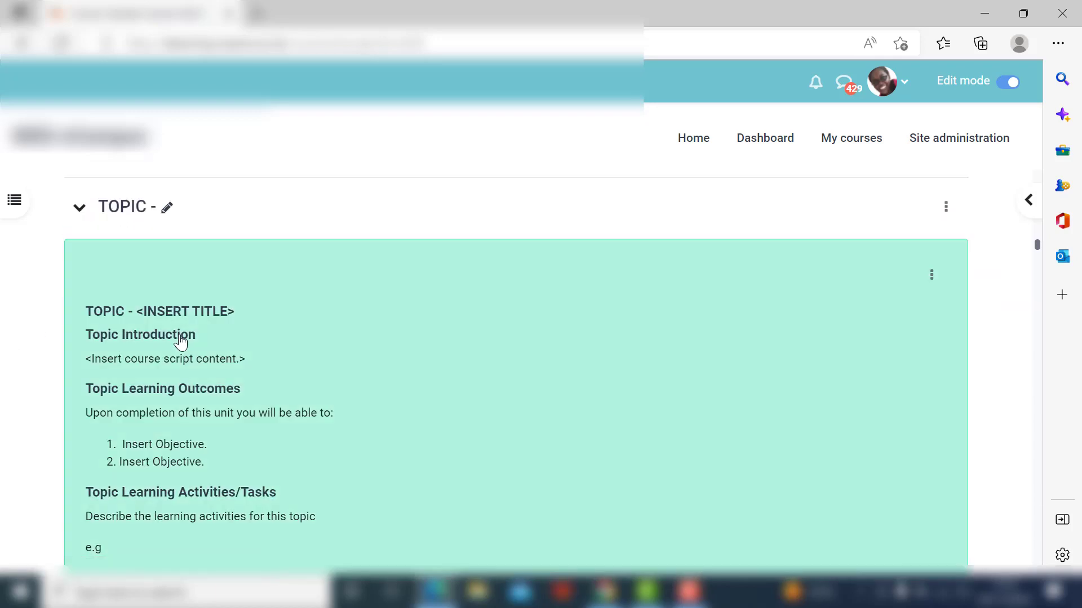
{"action": "scroll", "coordinate": [181, 341], "scroll_direction": "down", "scroll_amount": 10}
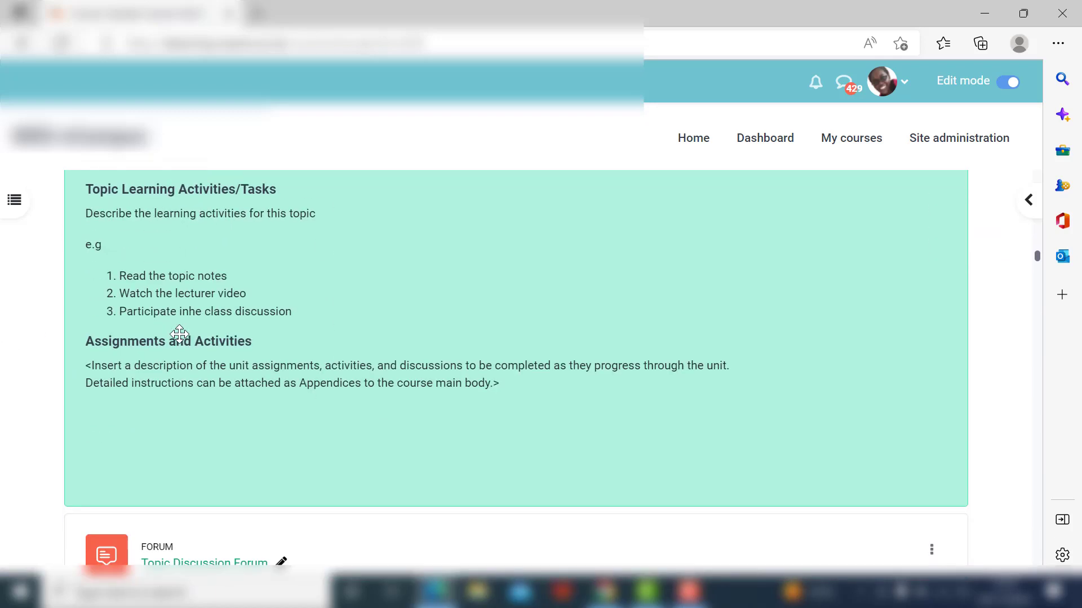
{"action": "scroll", "coordinate": [179, 335], "scroll_direction": "down", "scroll_amount": 1}
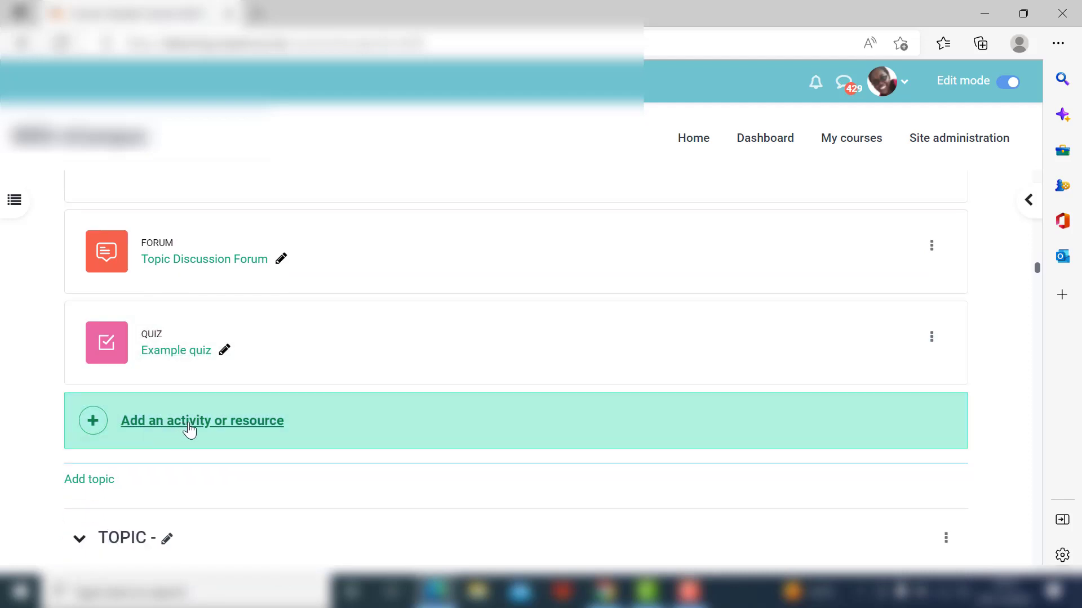
{"action": "left_click", "coordinate": [190, 429]}
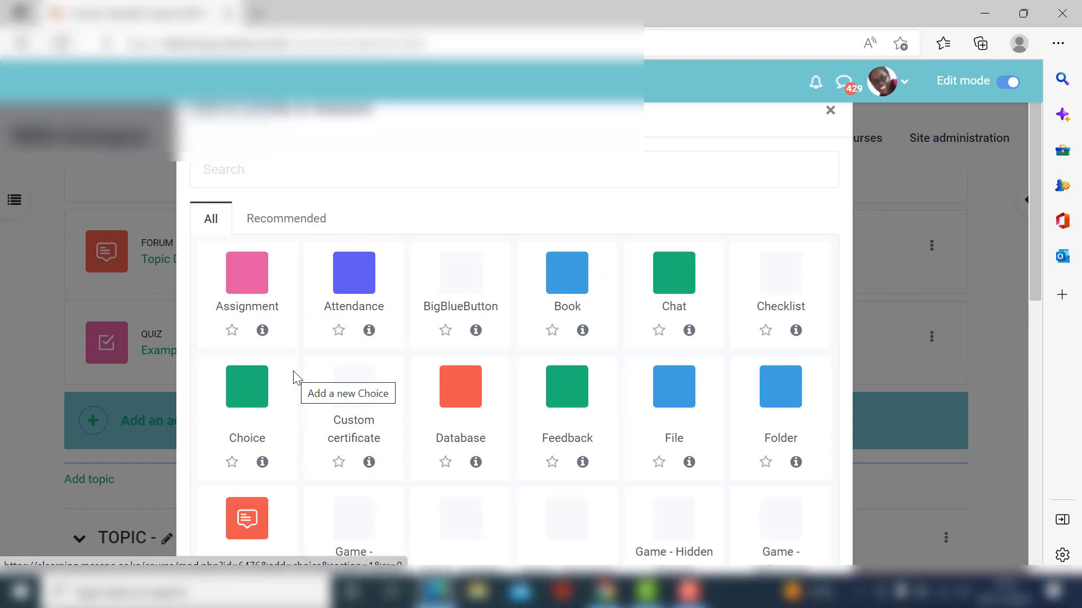
{"action": "left_click", "coordinate": [683, 442]}
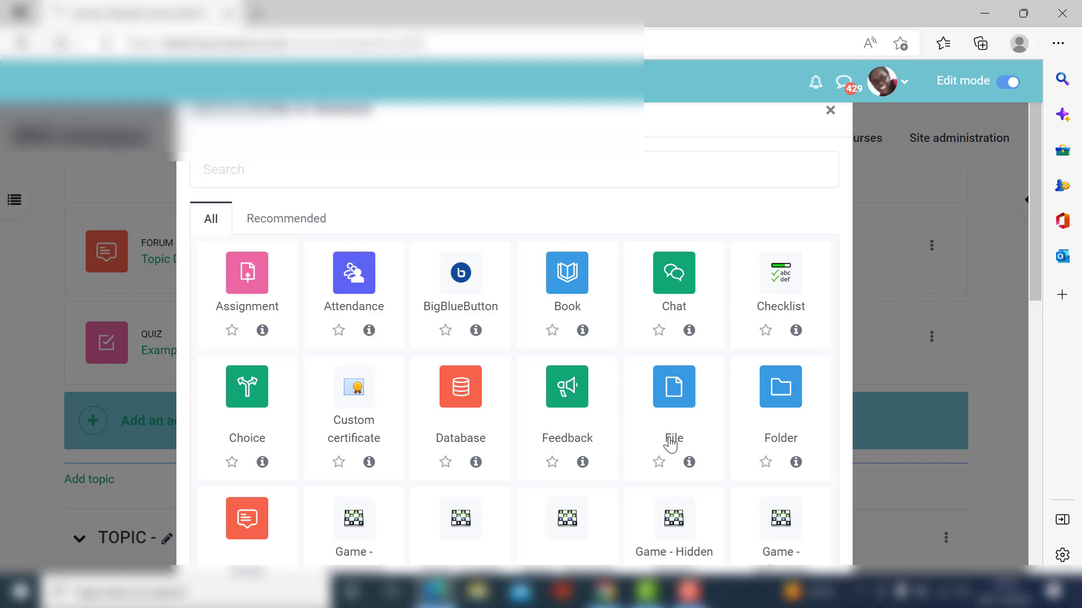
{"action": "left_click", "coordinate": [671, 445]}
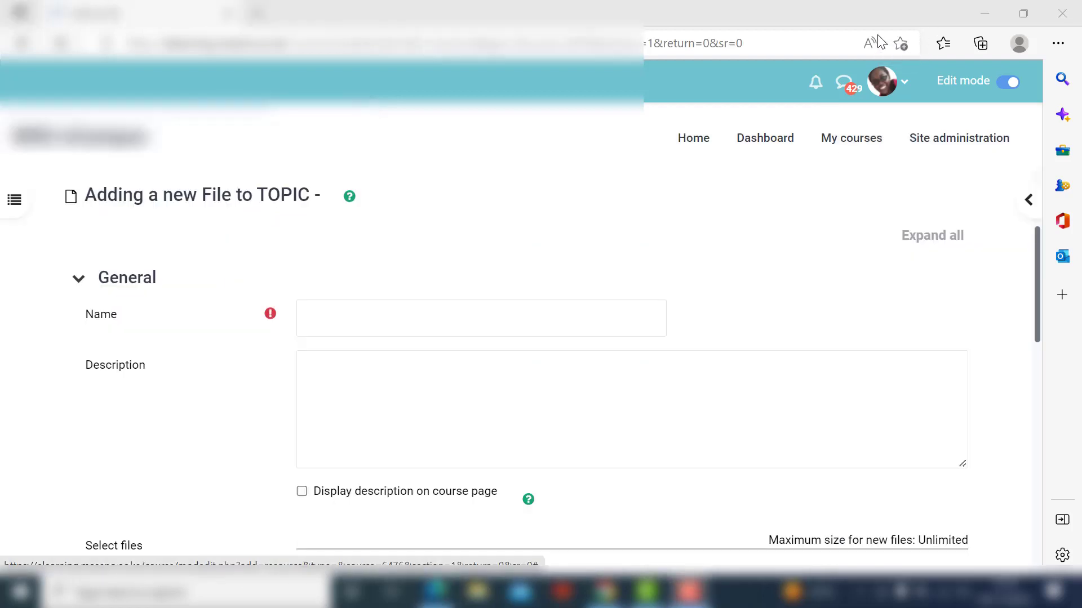
Name the new file resource "Topic 1 Notes".
{"action": "left_click", "coordinate": [385, 313]}
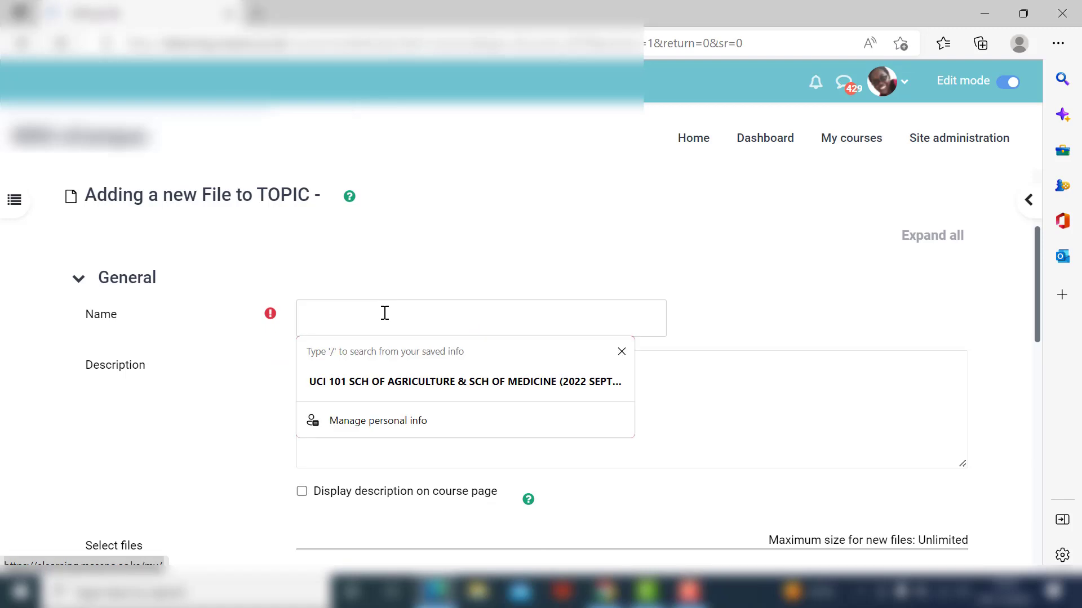
{"action": "left_click", "coordinate": [288, 345]}
{"action": "left_click", "coordinate": [304, 318]}
{"action": "type", "text": "Topic 1"}
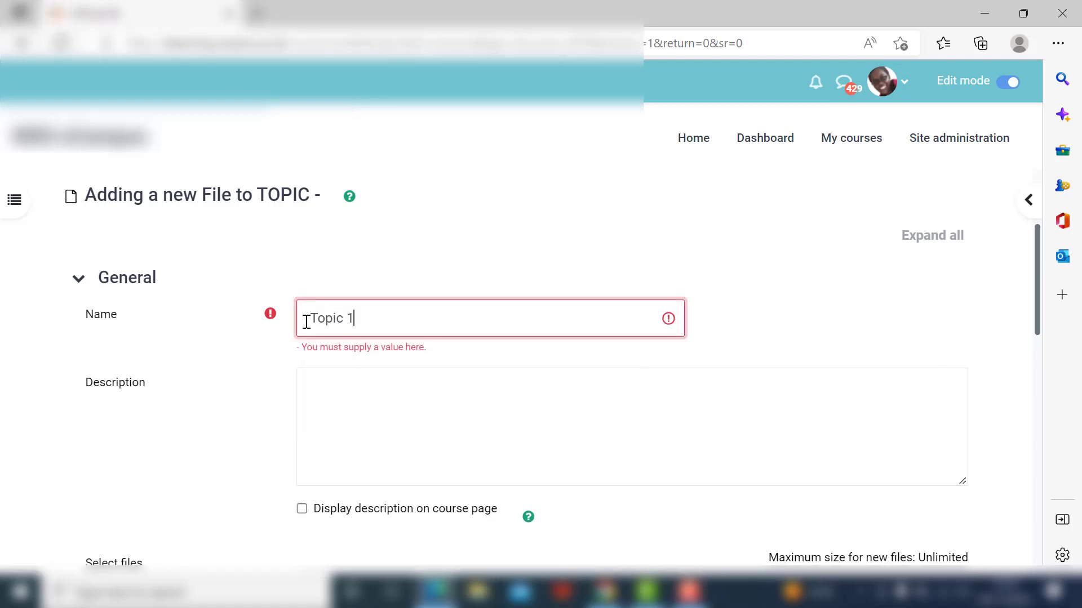
{"action": "type", "text": " Notes"}
Enter the description "Download the eBook and read pages 23-34" and set it to display on the course page.
{"action": "left_click", "coordinate": [346, 393]}
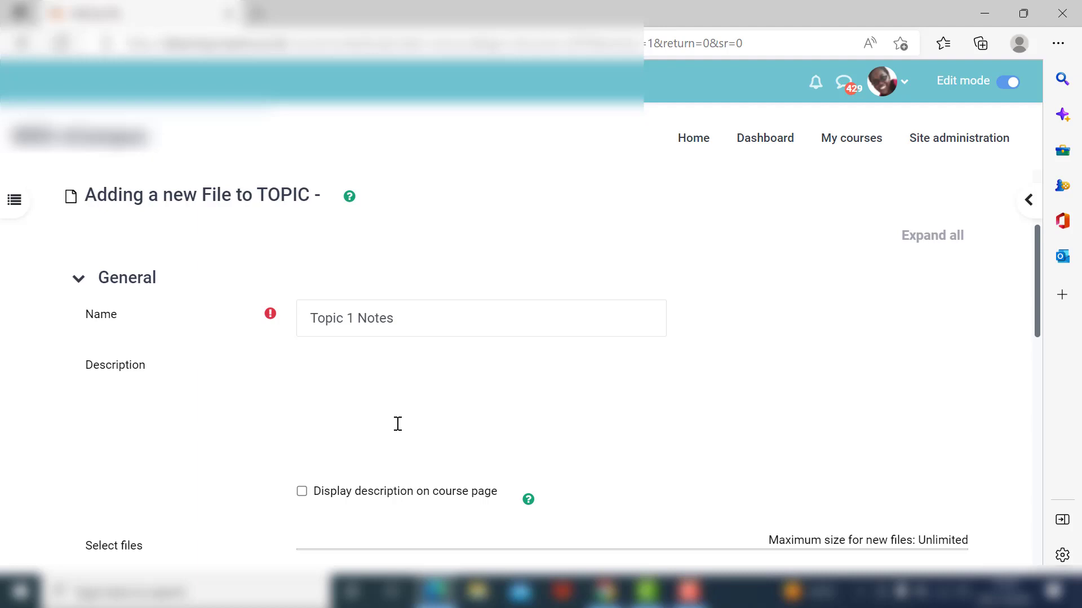
{"action": "scroll", "coordinate": [488, 435], "scroll_direction": "down", "scroll_amount": 2}
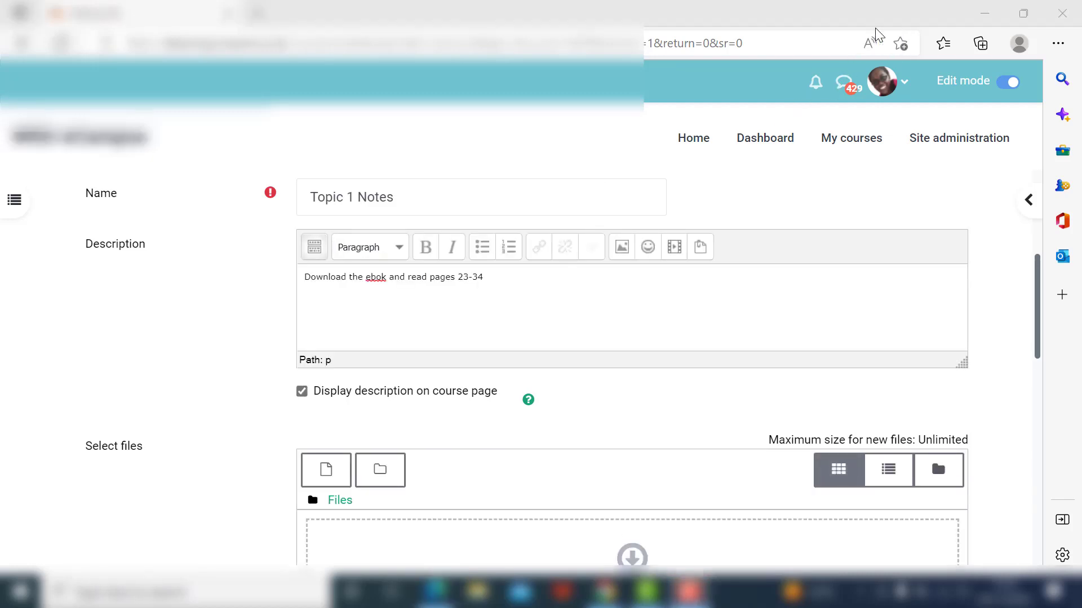
{"action": "left_click", "coordinate": [371, 278]}
{"action": "left_click", "coordinate": [389, 342]}
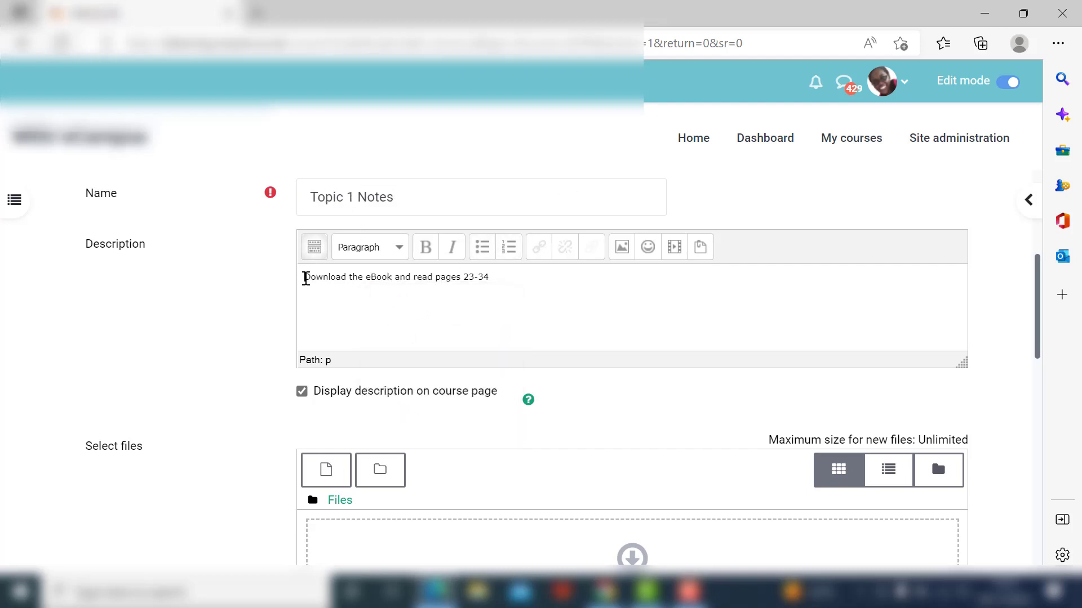
{"action": "left_click_drag", "start_coordinate": [303, 277], "coordinate": [512, 293]}
{"action": "left_click", "coordinate": [514, 299]}
Upload the analytics file from the computer as the content of the Topic 1 Notes resource.
{"action": "scroll", "coordinate": [514, 299], "scroll_direction": "down", "scroll_amount": 1}
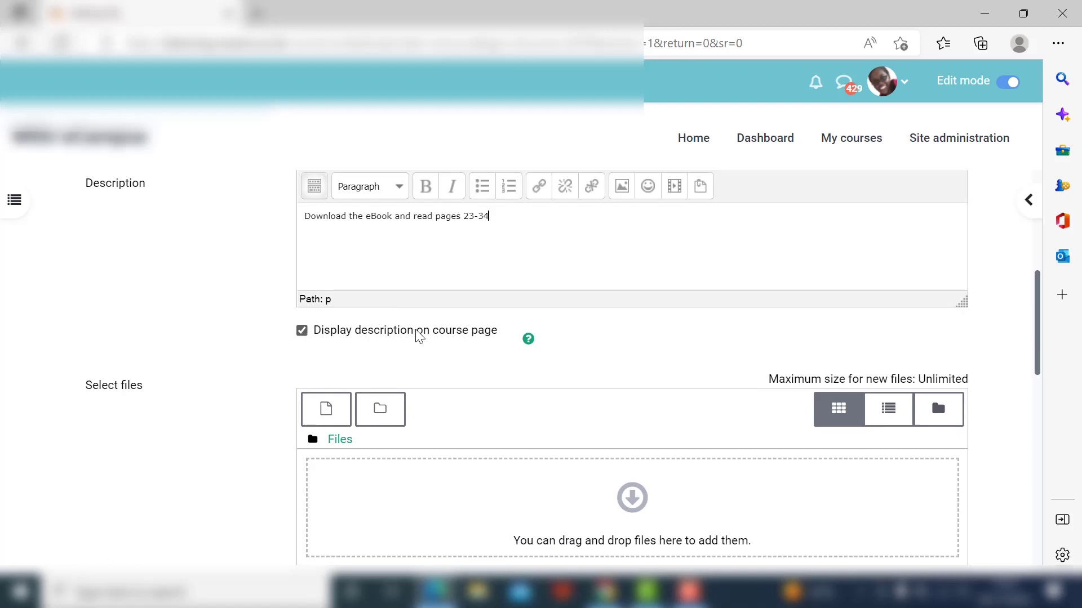
{"action": "scroll", "coordinate": [463, 344], "scroll_direction": "down", "scroll_amount": 1}
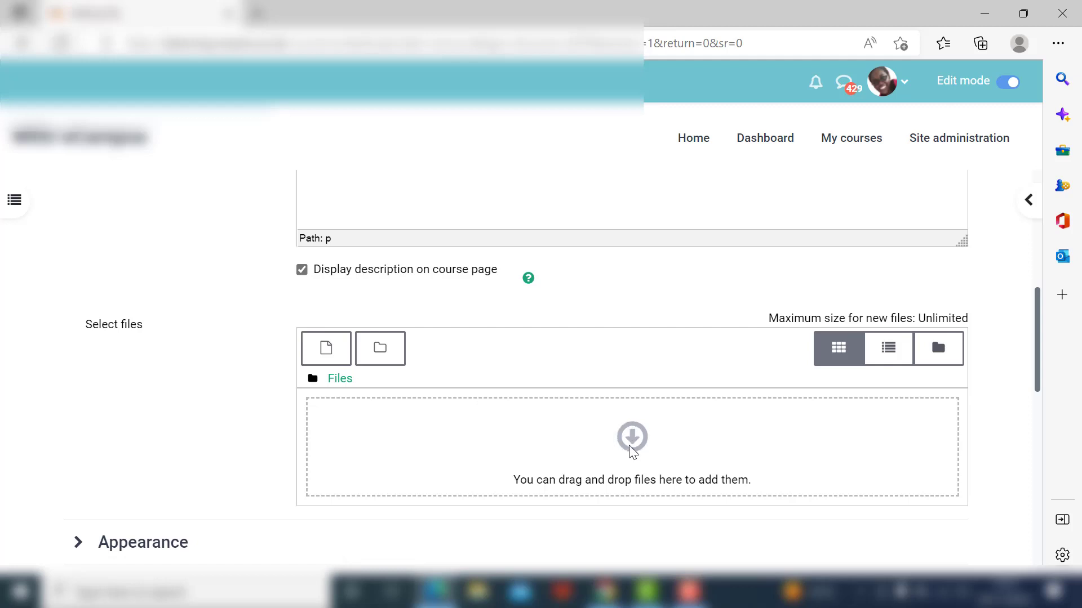
{"action": "left_click", "coordinate": [325, 351]}
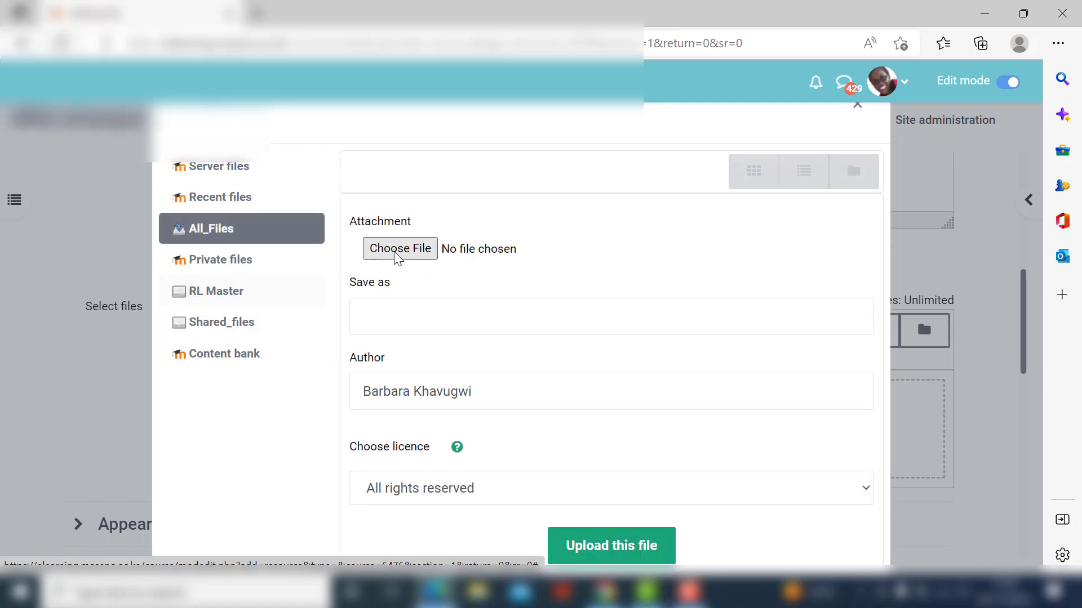
{"action": "left_click", "coordinate": [398, 248]}
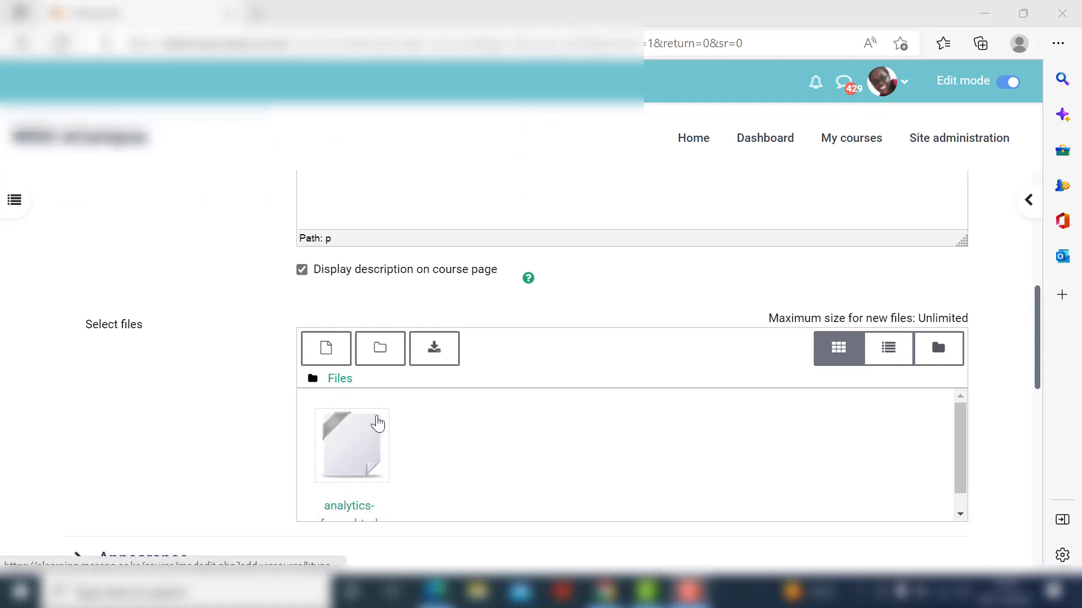
Save the Topic 1 Notes file resource and return to the course.
{"action": "scroll", "coordinate": [169, 433], "scroll_direction": "down", "scroll_amount": 3}
{"action": "scroll", "coordinate": [203, 427], "scroll_direction": "down", "scroll_amount": 4}
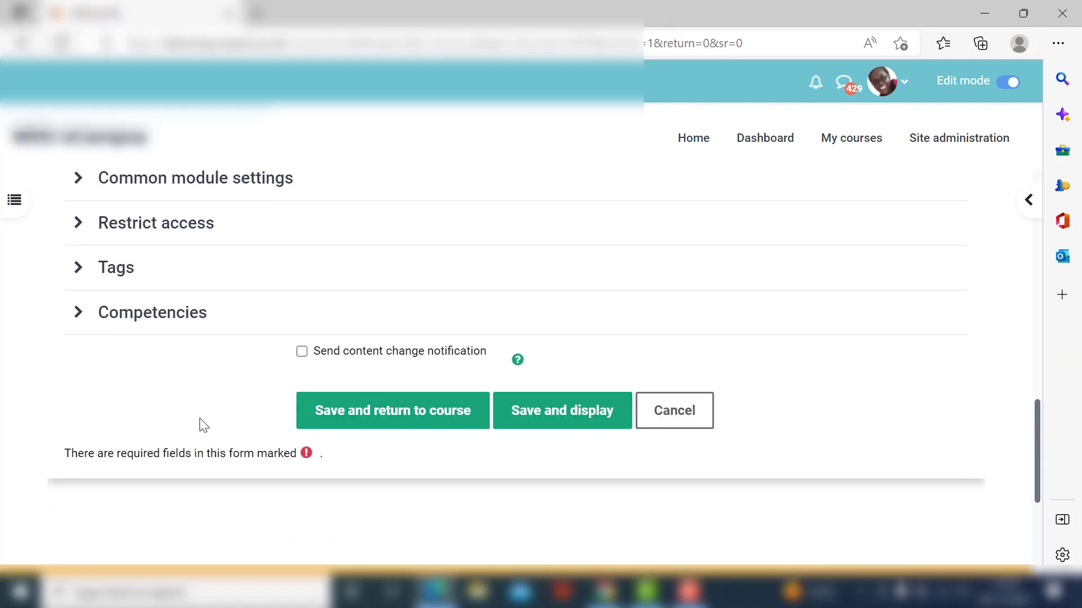
{"action": "left_click", "coordinate": [441, 427]}
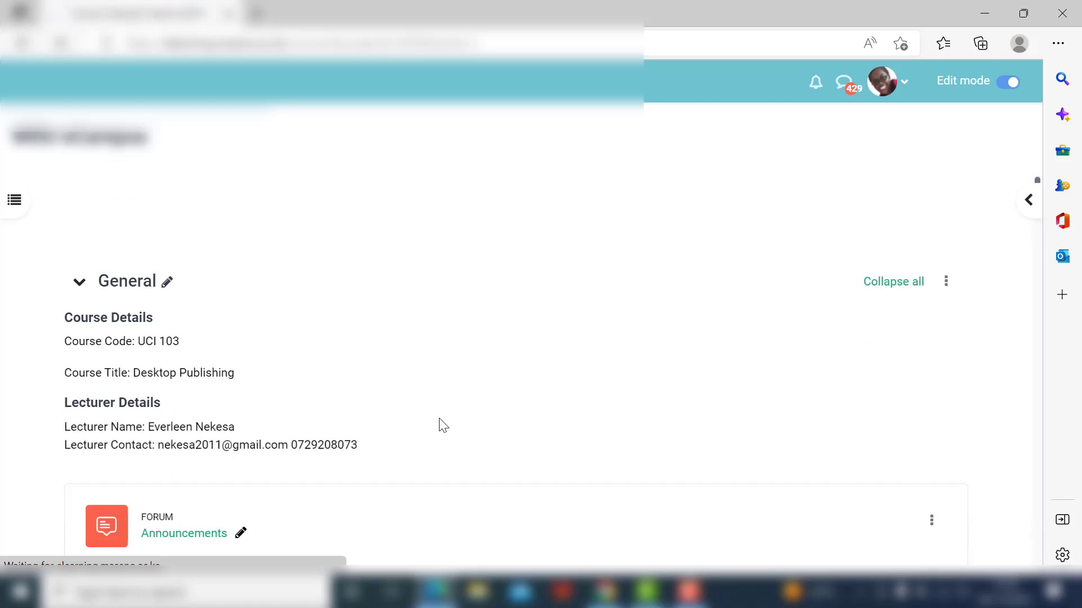
Turn off edit mode and check the Topic 1 Notes entry with its description in the first topic.
{"action": "scroll", "coordinate": [439, 419], "scroll_direction": "down", "scroll_amount": 5}
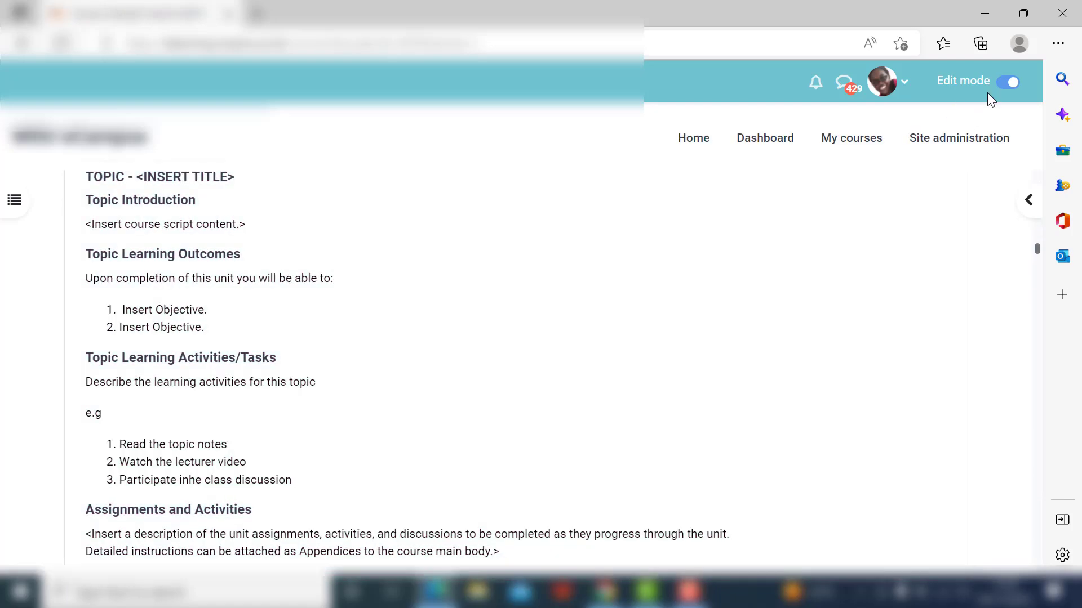
{"action": "left_click", "coordinate": [1006, 82]}
{"action": "scroll", "coordinate": [416, 456], "scroll_direction": "down", "scroll_amount": 6}
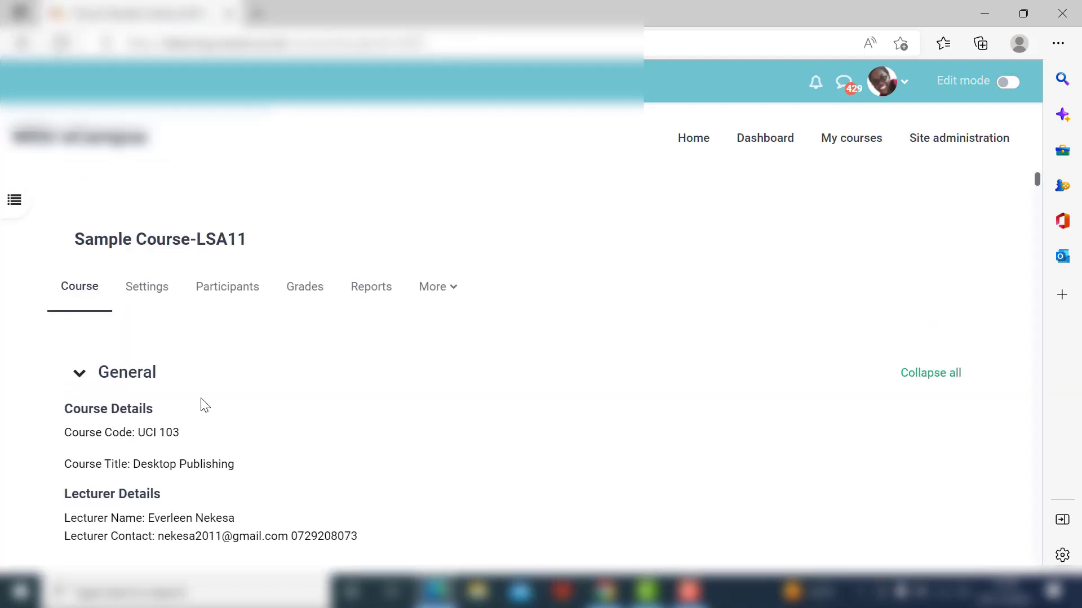
{"action": "scroll", "coordinate": [202, 404], "scroll_direction": "down", "scroll_amount": 5}
{"action": "scroll", "coordinate": [203, 405], "scroll_direction": "down", "scroll_amount": 10}
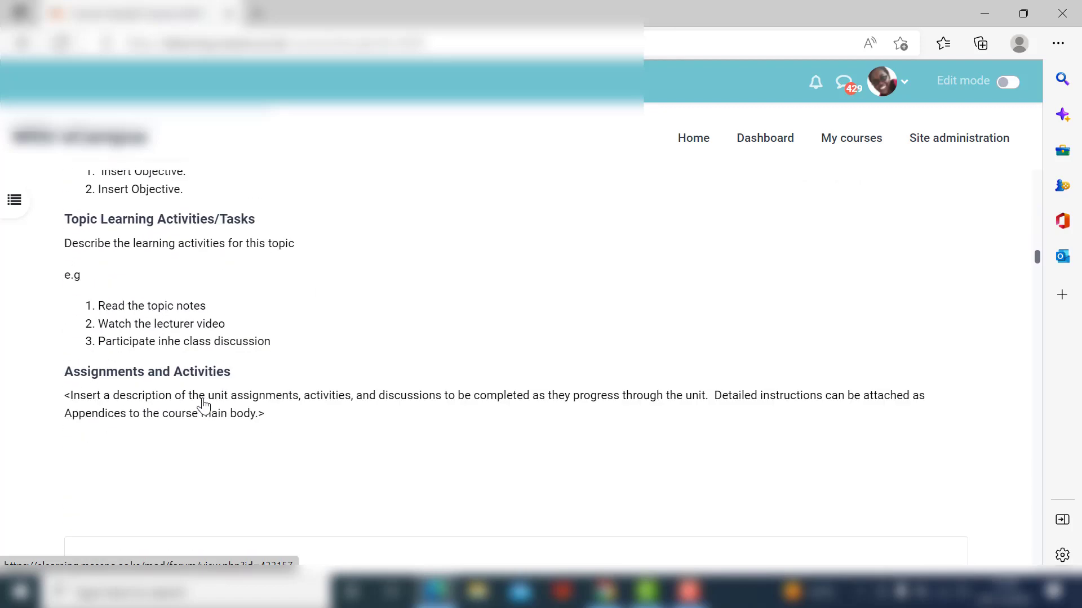
{"action": "scroll", "coordinate": [203, 406], "scroll_direction": "down", "scroll_amount": 3}
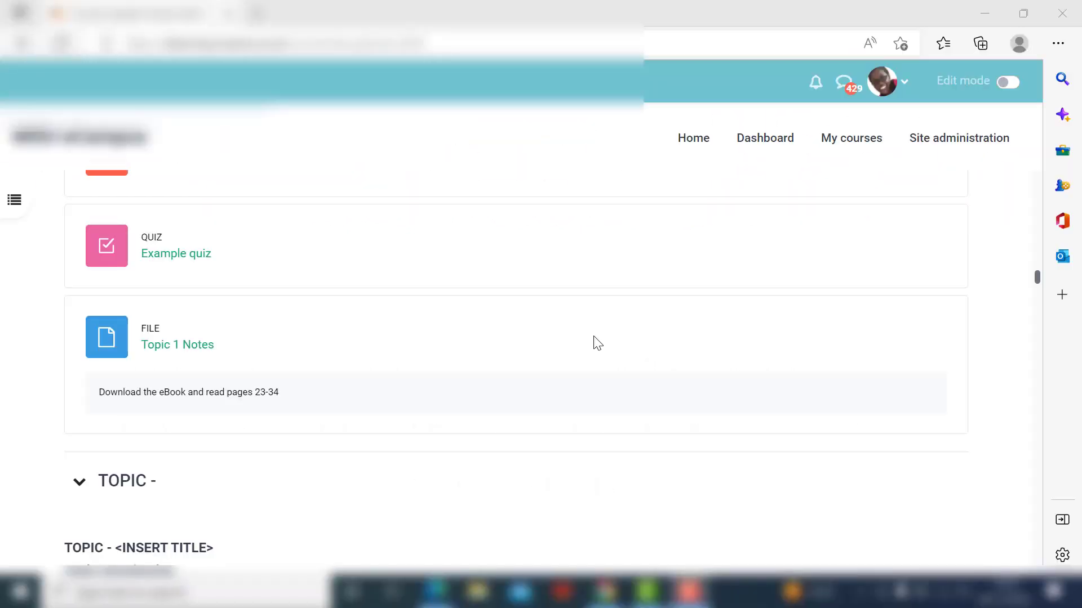
Turn edit mode back on and start a new Folder resource in a further topic that holds only the Topic Discussion Forum.
{"action": "left_click", "coordinate": [1006, 83]}
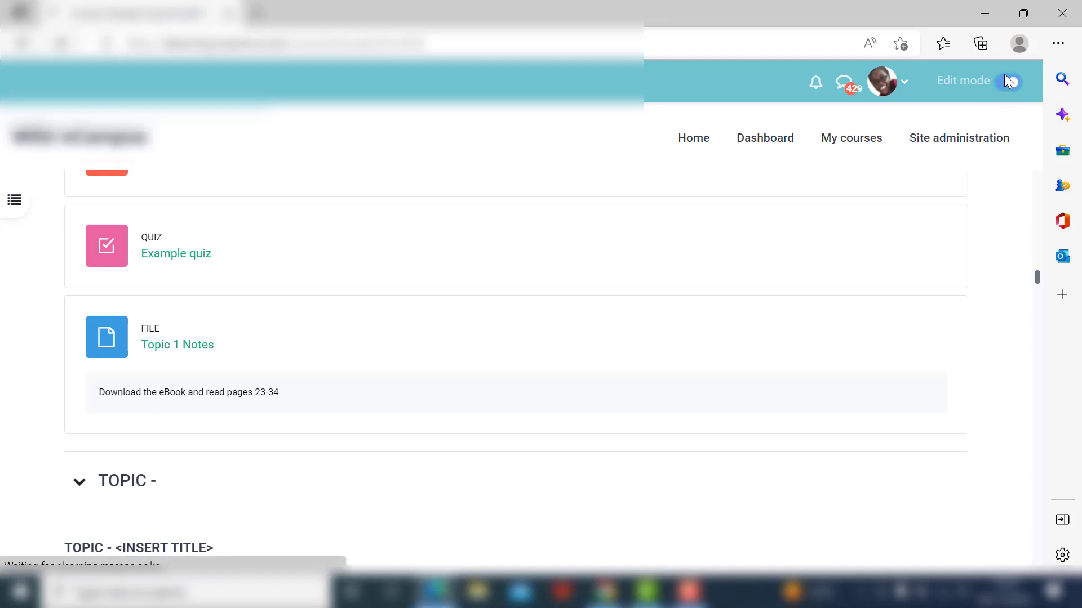
{"action": "scroll", "coordinate": [409, 352], "scroll_direction": "down", "scroll_amount": 8}
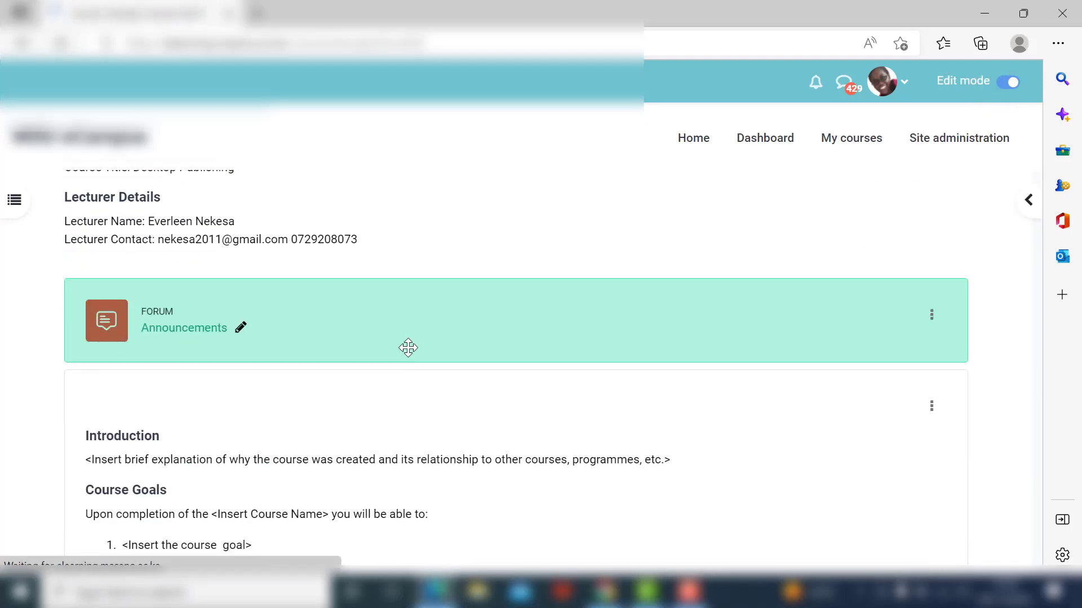
{"action": "scroll", "coordinate": [410, 343], "scroll_direction": "down", "scroll_amount": 15}
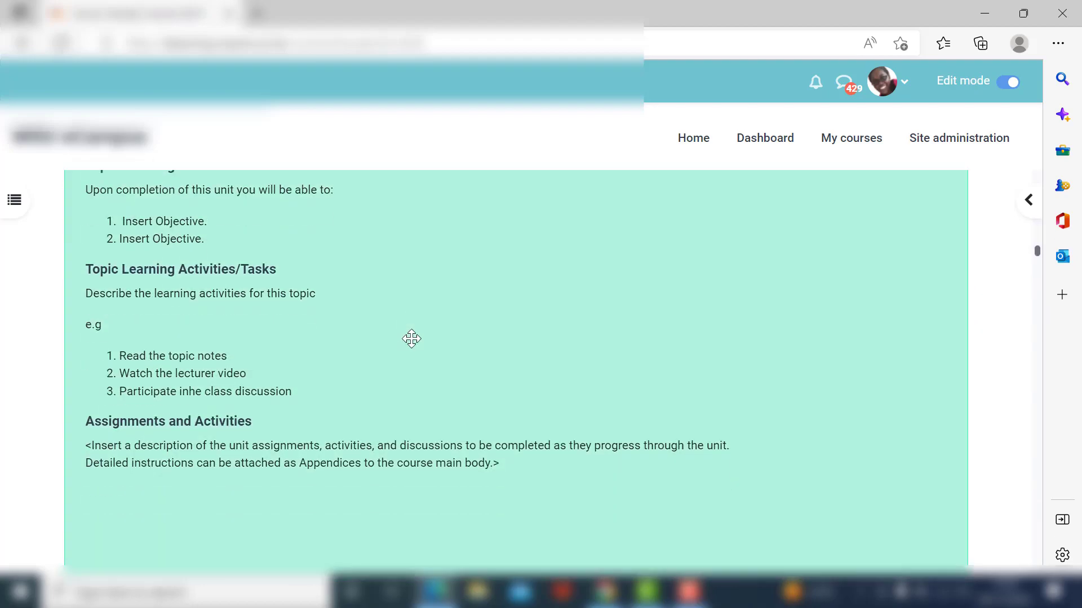
{"action": "scroll", "coordinate": [413, 336], "scroll_direction": "up", "scroll_amount": 3}
{"action": "scroll", "coordinate": [412, 336], "scroll_direction": "up", "scroll_amount": 1}
{"action": "scroll", "coordinate": [234, 335], "scroll_direction": "down", "scroll_amount": 10}
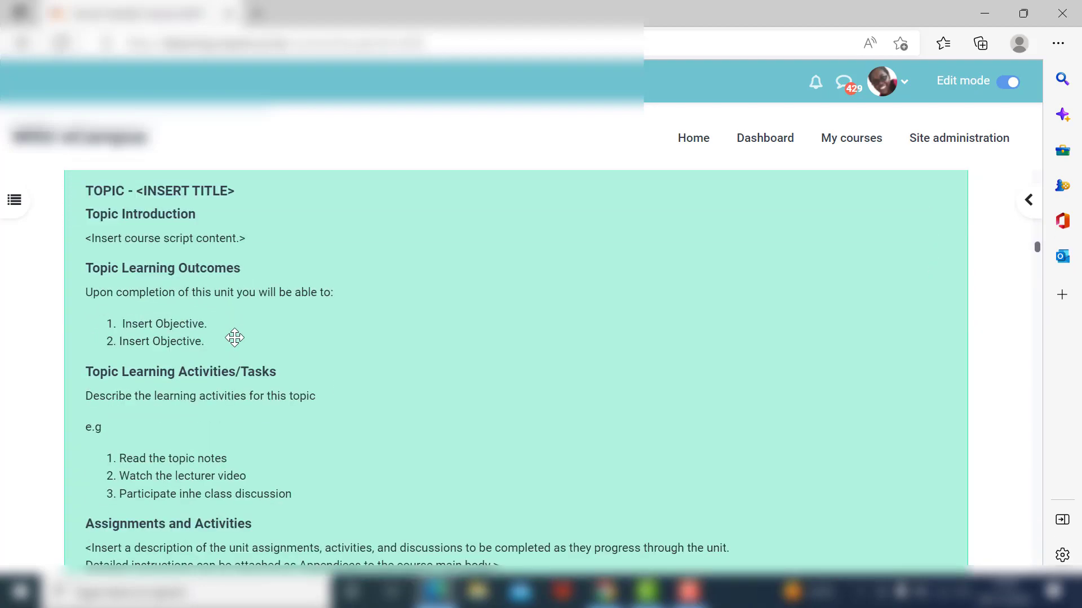
{"action": "scroll", "coordinate": [236, 338], "scroll_direction": "down", "scroll_amount": 10}
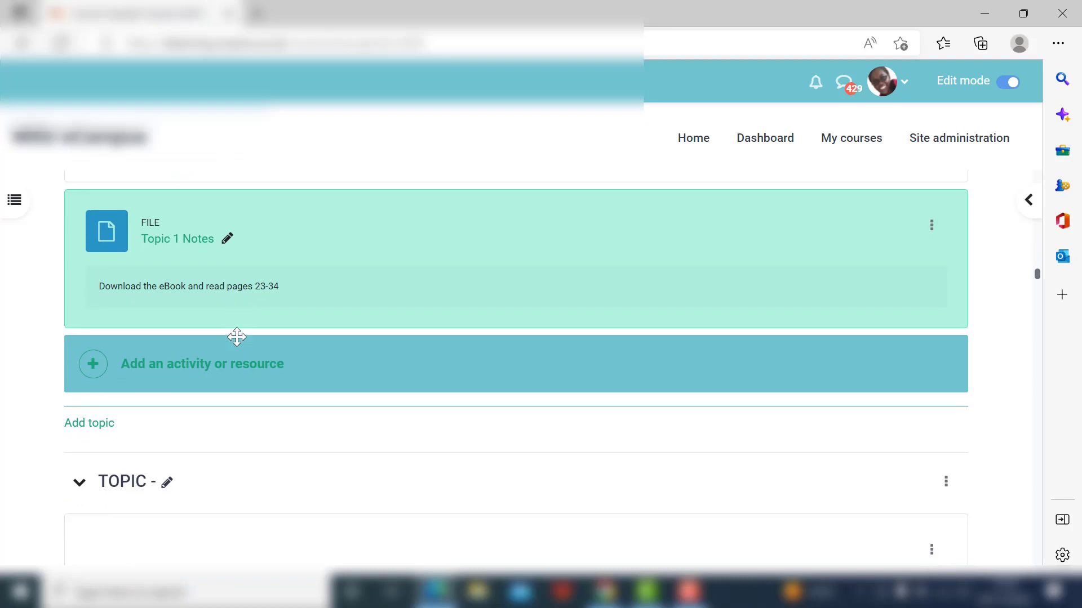
{"action": "scroll", "coordinate": [236, 336], "scroll_direction": "down", "scroll_amount": 10}
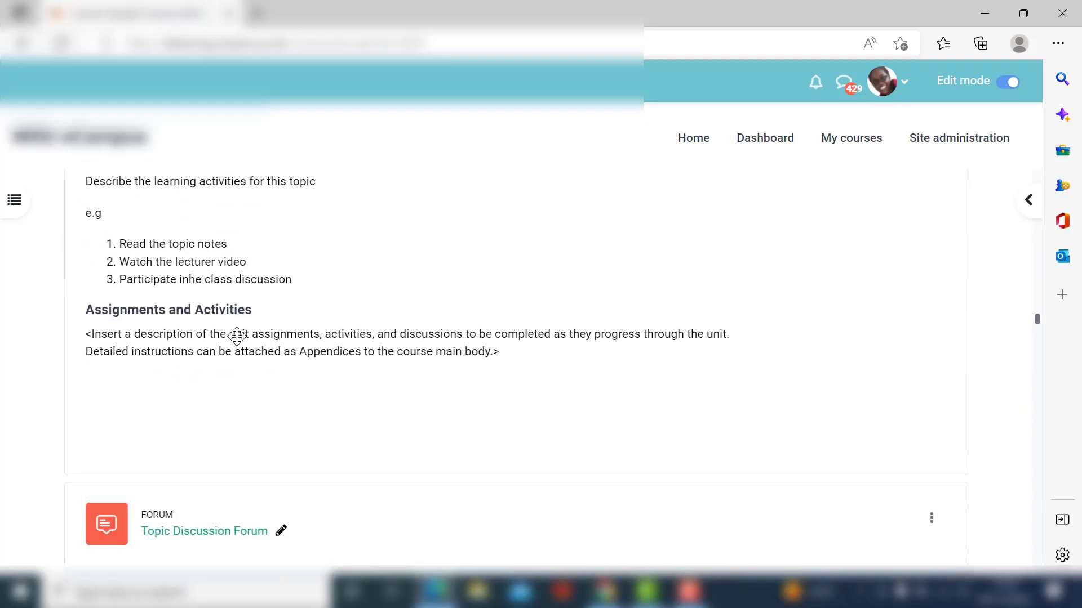
{"action": "scroll", "coordinate": [236, 336], "scroll_direction": "down", "scroll_amount": 2}
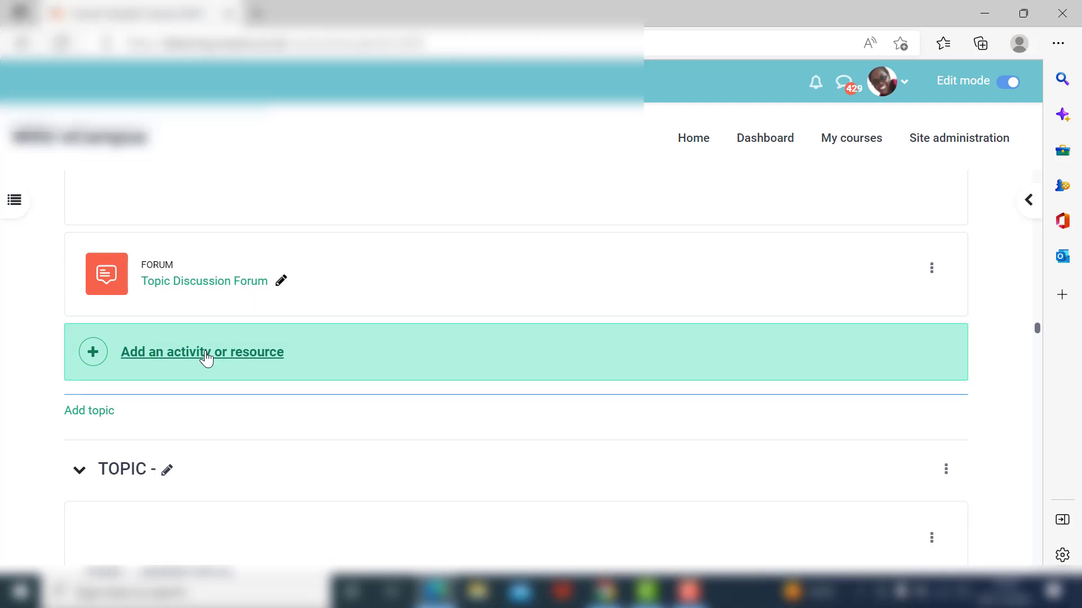
{"action": "left_click", "coordinate": [206, 359]}
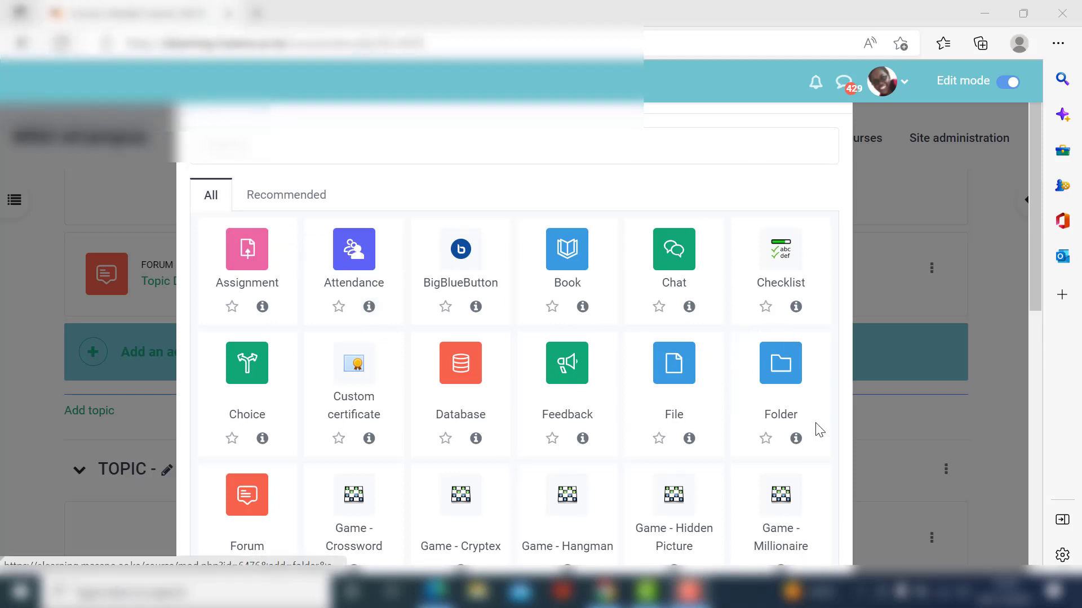
{"action": "left_click", "coordinate": [780, 372]}
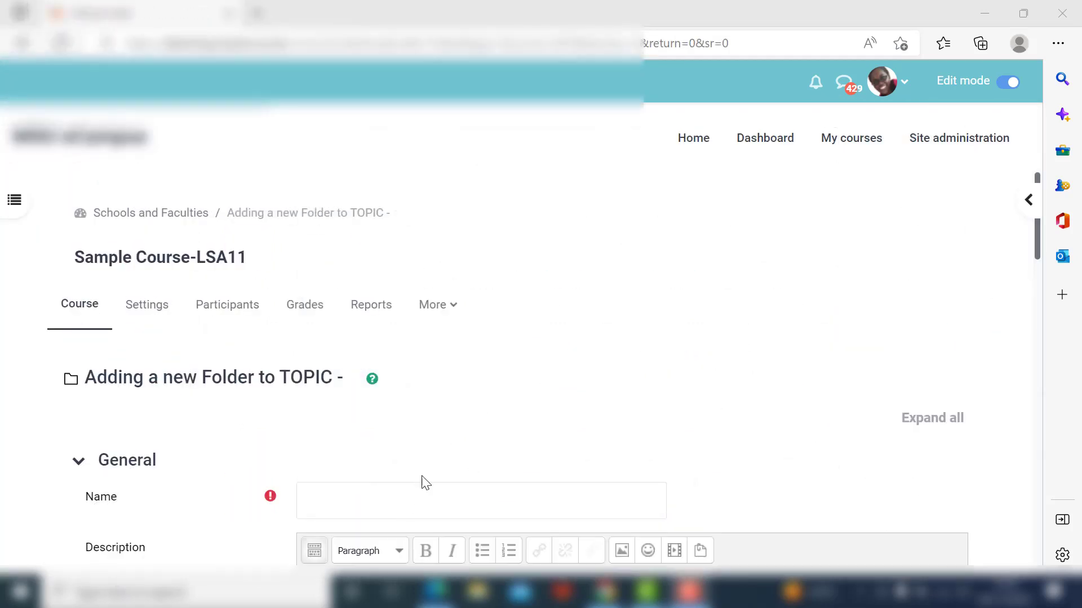
{"action": "scroll", "coordinate": [573, 387], "scroll_direction": "down", "scroll_amount": 2}
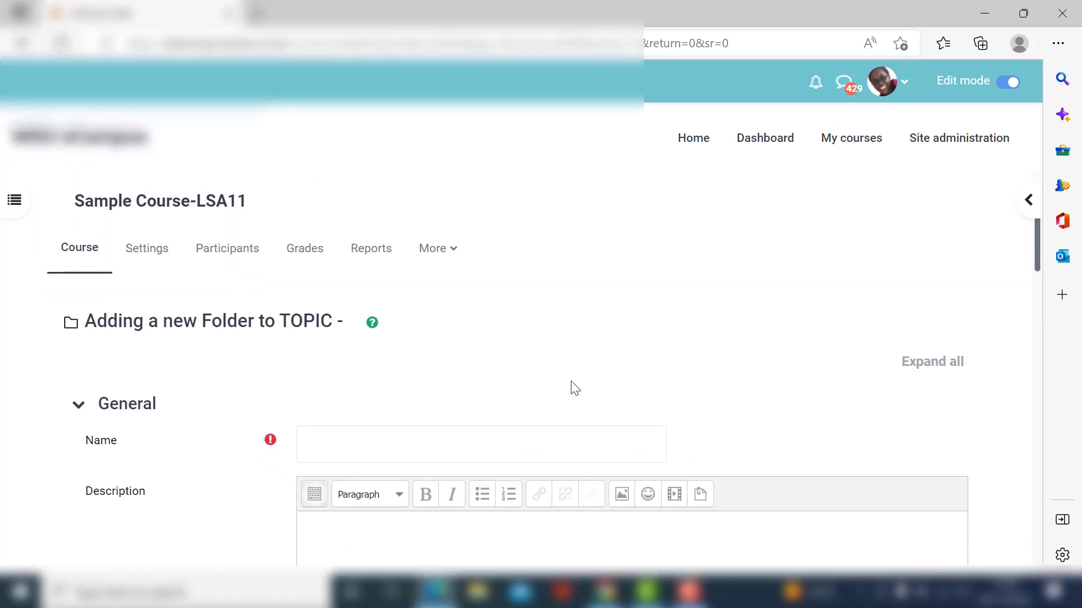
{"action": "scroll", "coordinate": [540, 383], "scroll_direction": "down", "scroll_amount": 1}
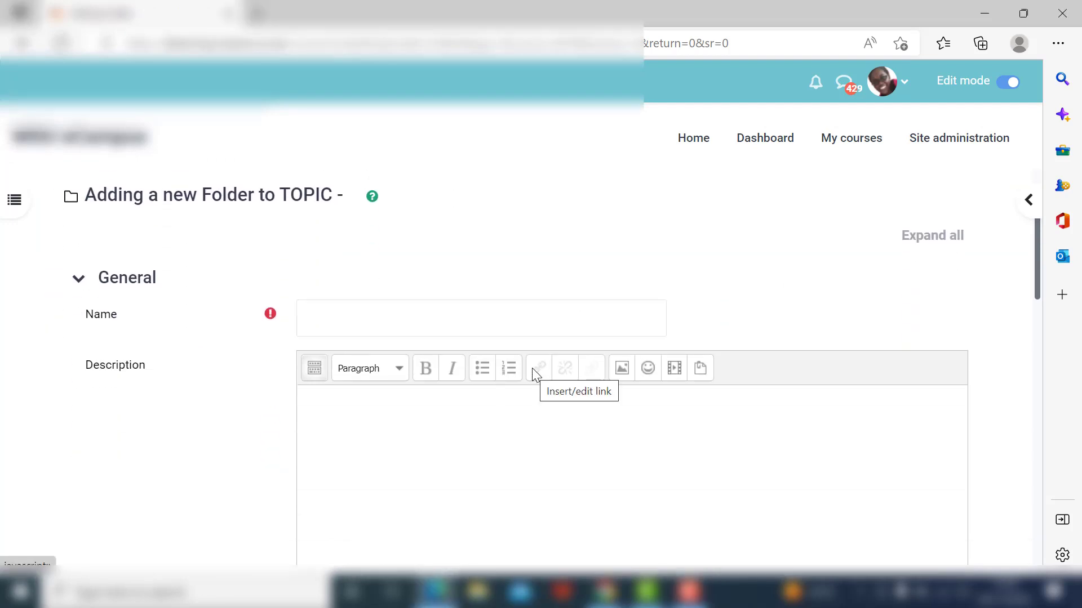
Name the new folder "Topic 2 Resources".
{"action": "left_click", "coordinate": [356, 320]}
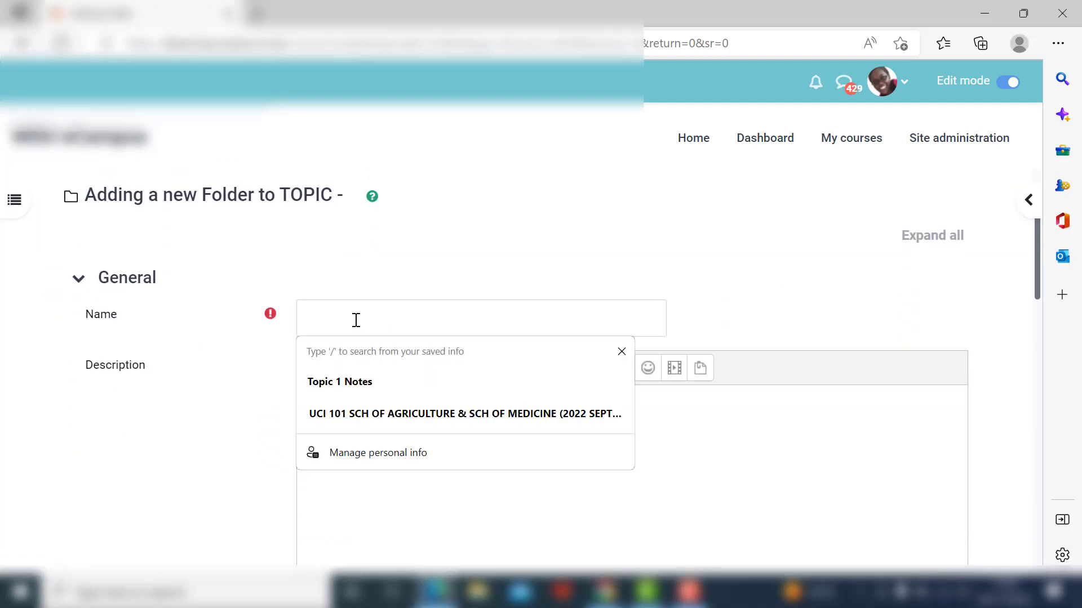
{"action": "left_click", "coordinate": [225, 447]}
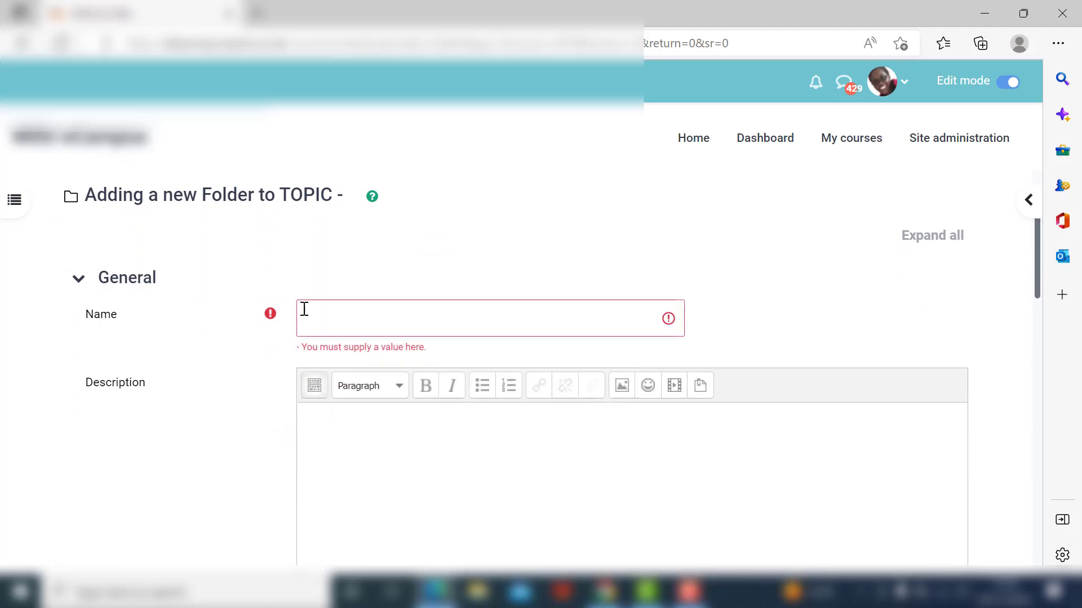
{"action": "left_click", "coordinate": [348, 308]}
{"action": "type", "text": "Topic 2"}
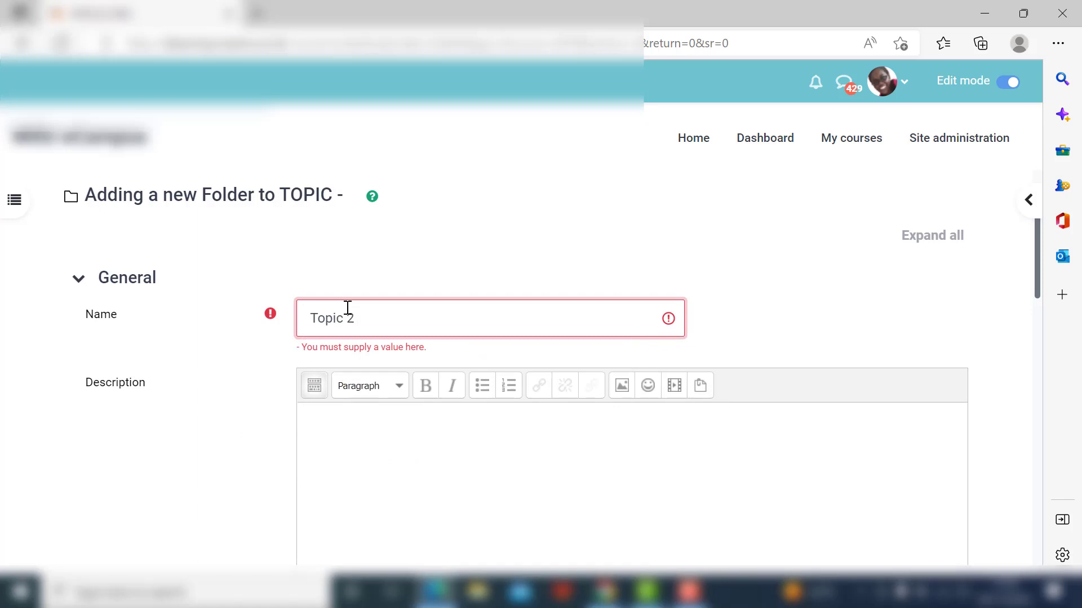
{"action": "type", "text": " Resources"}
Describe the folder as "Read the attached power point then proceed to read page 34 to 40 of the attached ebook" and display it on the course page.
{"action": "scroll", "coordinate": [477, 358], "scroll_direction": "down", "scroll_amount": 1}
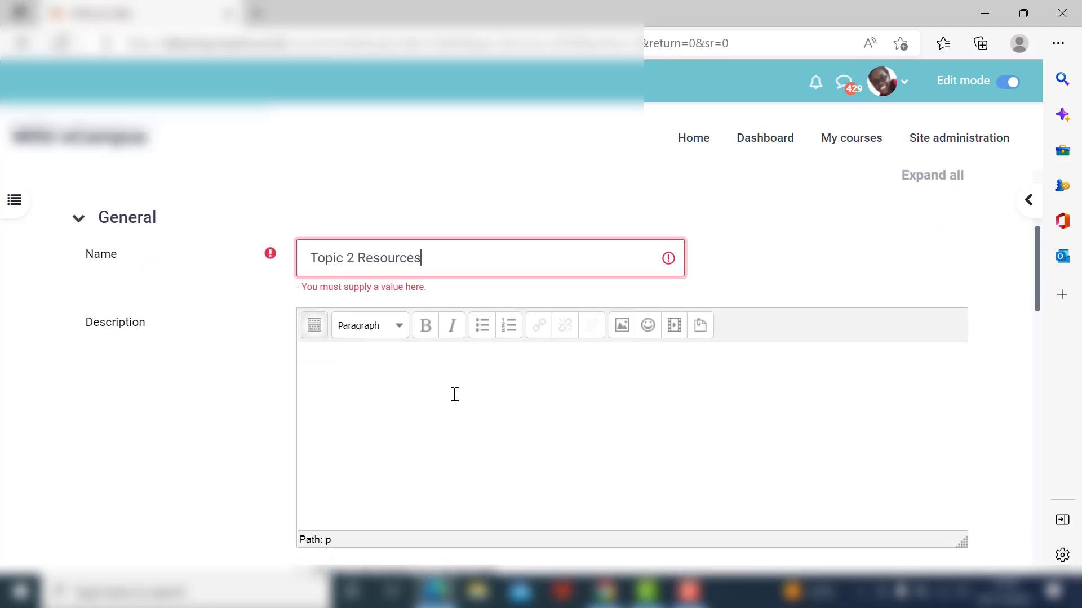
{"action": "left_click", "coordinate": [455, 395]}
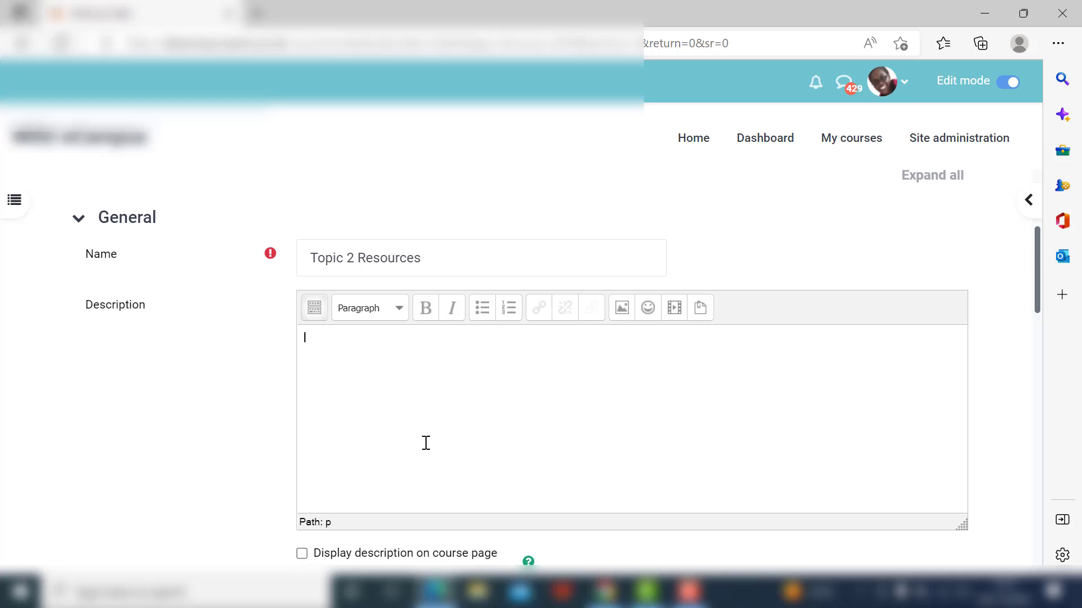
{"action": "scroll", "coordinate": [430, 435], "scroll_direction": "down", "scroll_amount": 2}
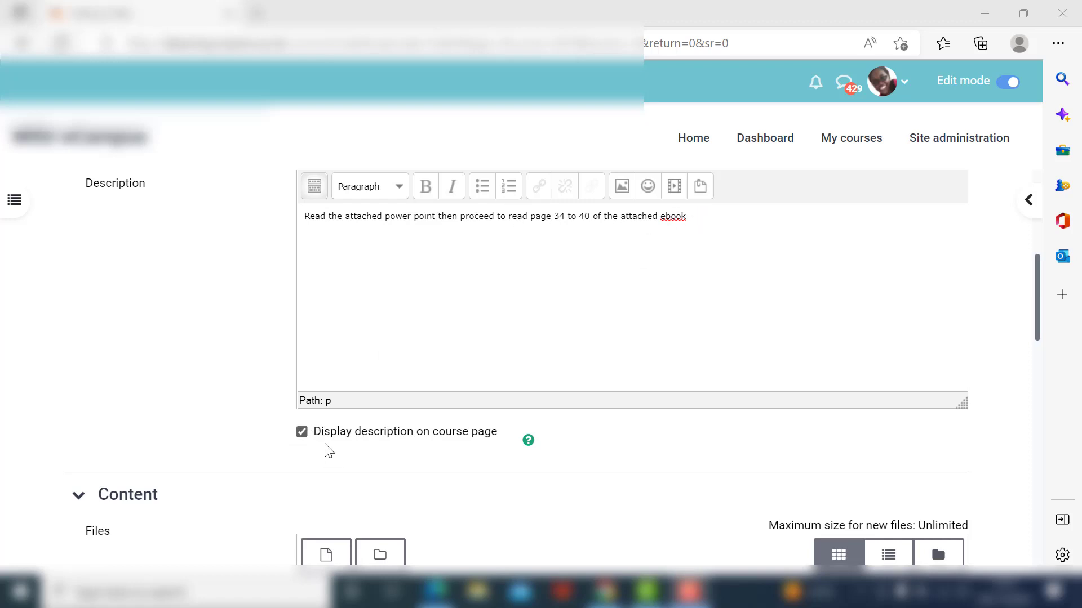
Add the analytics file and index_lms.html to the folder's content, then save the folder and return to the course.
{"action": "scroll", "coordinate": [212, 388], "scroll_direction": "down", "scroll_amount": 4}
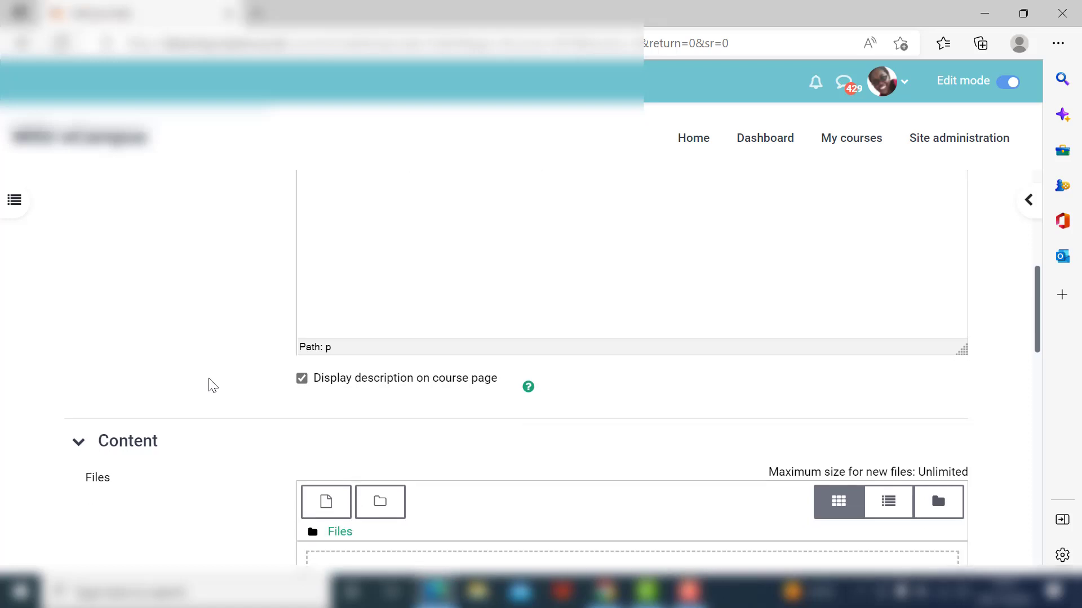
{"action": "scroll", "coordinate": [212, 383], "scroll_direction": "down", "scroll_amount": 1}
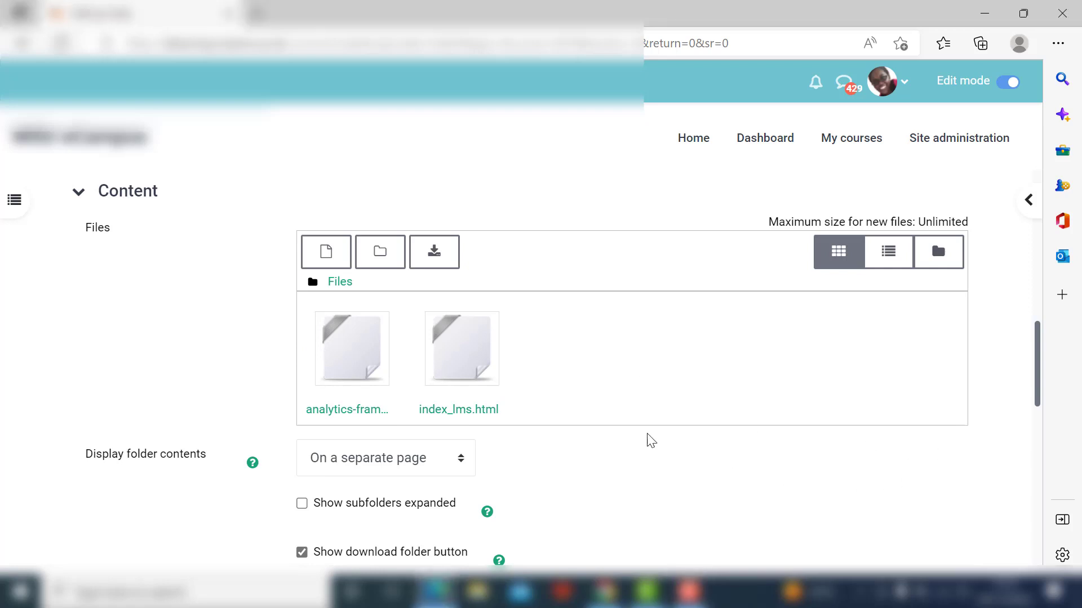
{"action": "scroll", "coordinate": [619, 433], "scroll_direction": "down", "scroll_amount": 8}
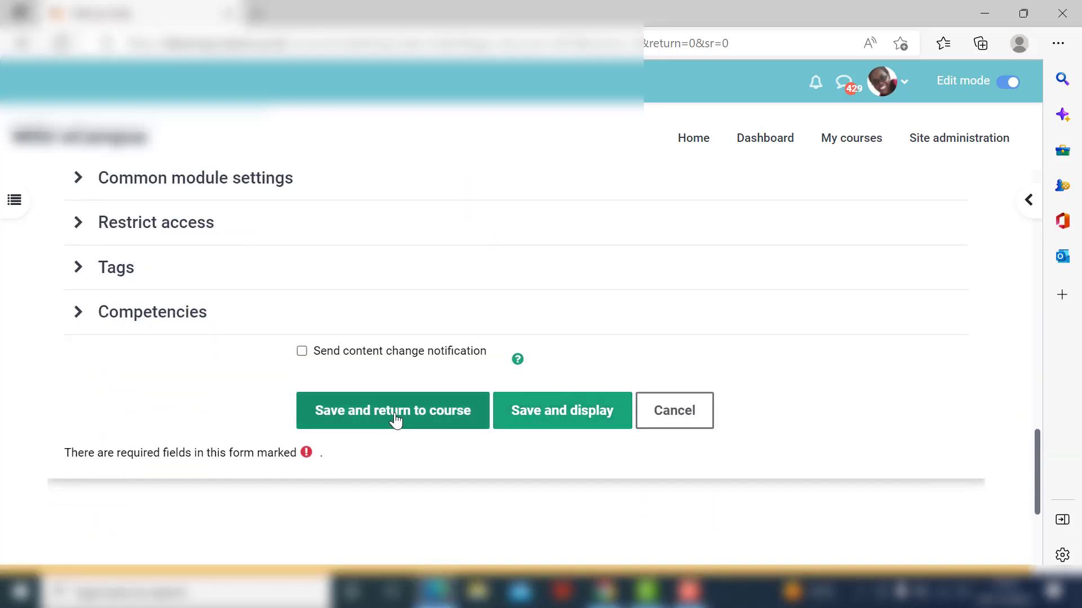
{"action": "left_click", "coordinate": [396, 420]}
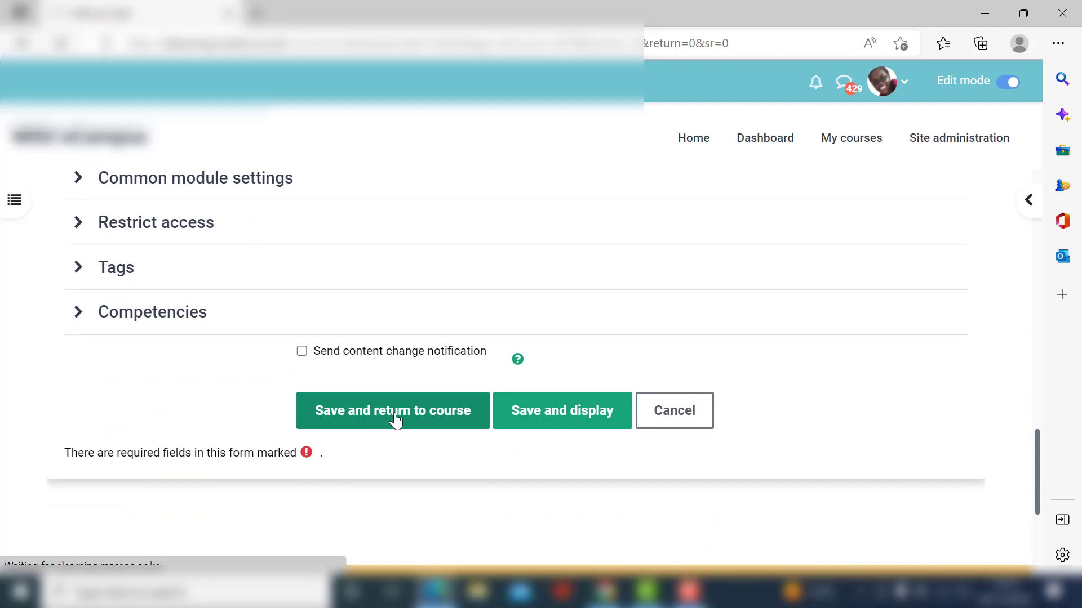